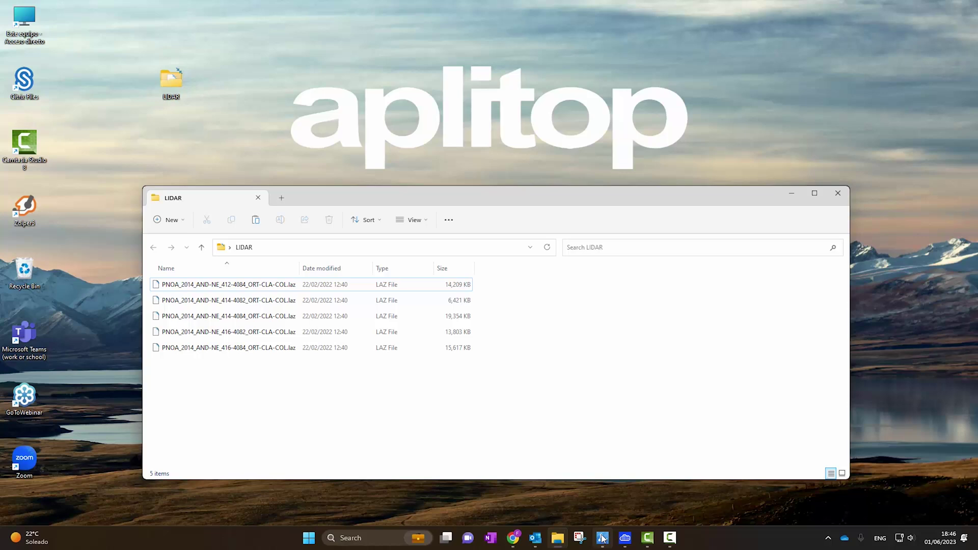
{"action": "type", "text": "LIDAR"}
Create the project and import every LAZ file in the LIDAR folder as LiDAR LAS point clouds.
{"action": "key", "text": "Return"}
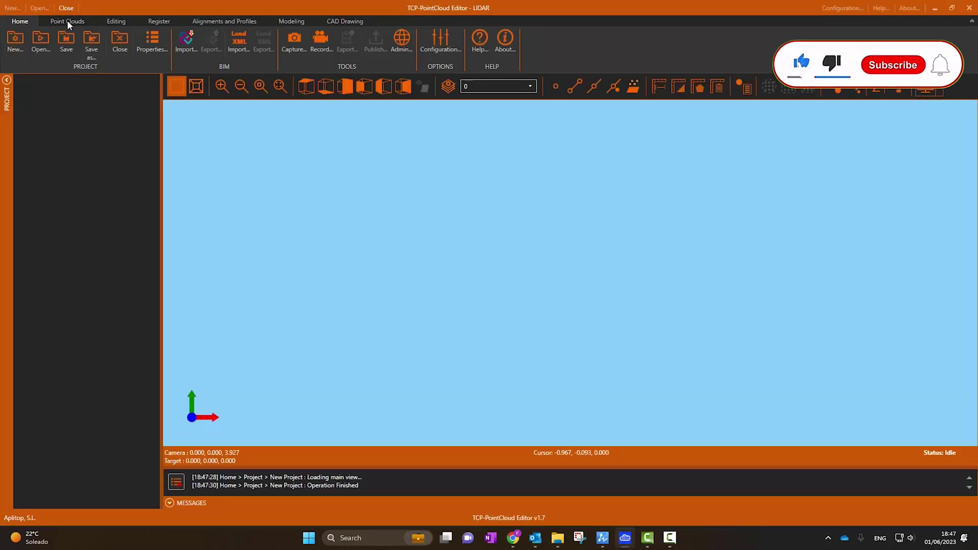
{"action": "left_click", "coordinate": [68, 20]}
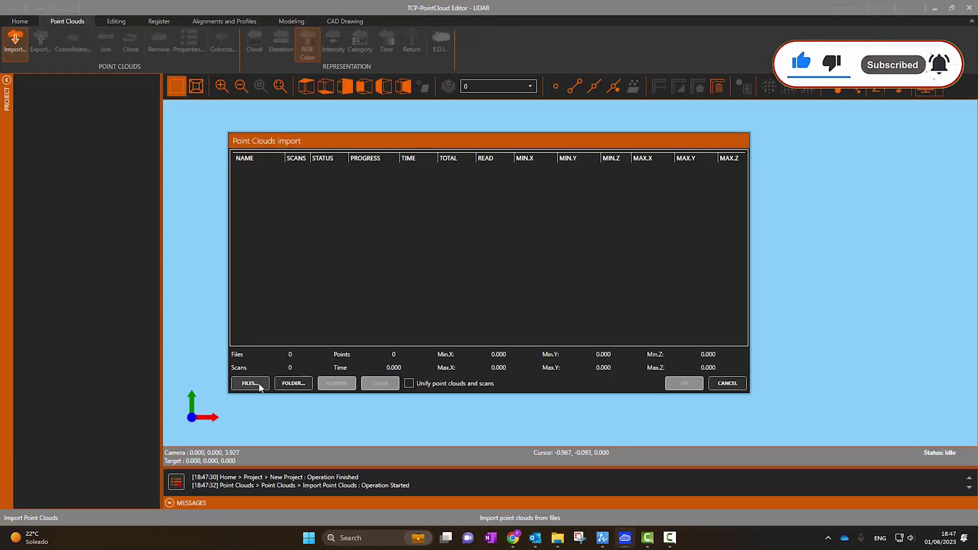
{"action": "left_click", "coordinate": [294, 383]}
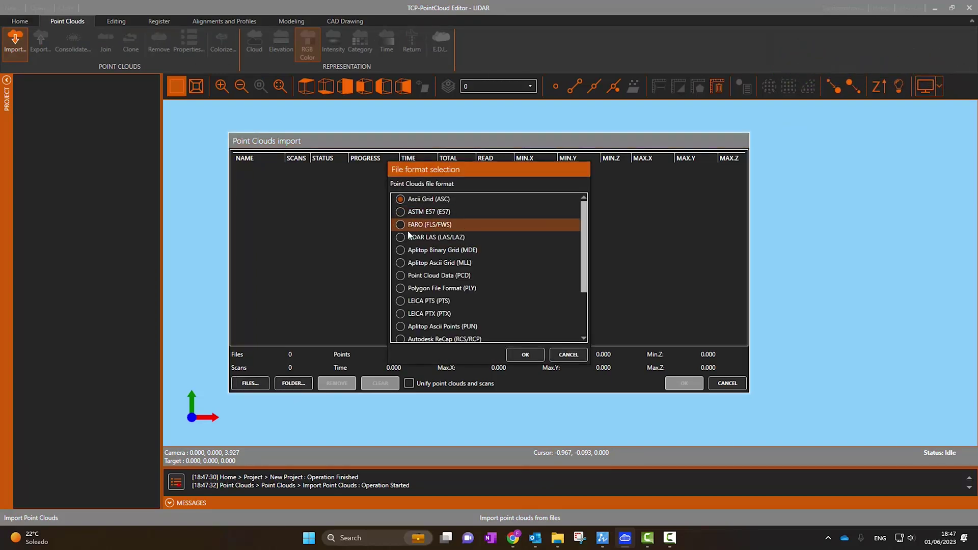
{"action": "left_click", "coordinate": [412, 237]}
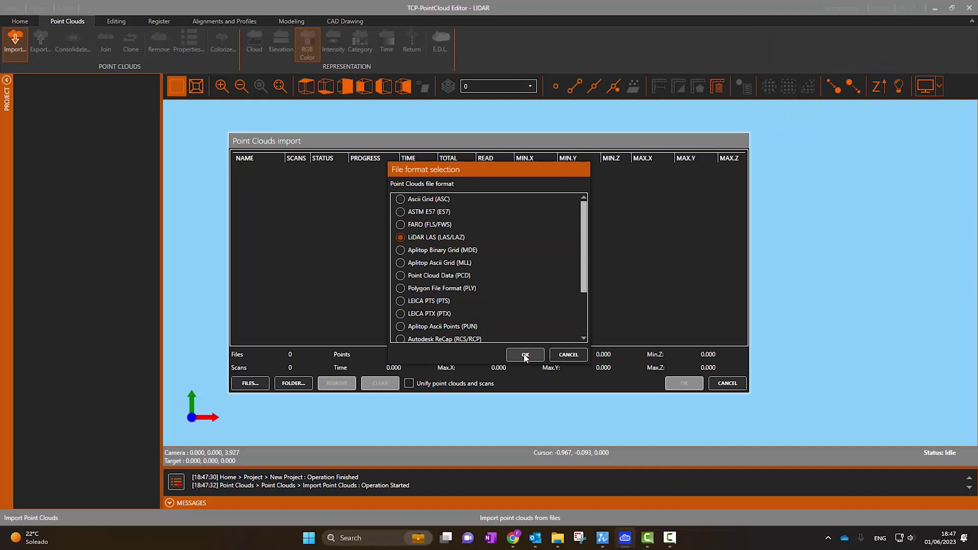
{"action": "scroll", "coordinate": [533, 298], "scroll_direction": "down", "scroll_amount": 2}
{"action": "scroll", "coordinate": [533, 299], "scroll_direction": "down", "scroll_amount": 2}
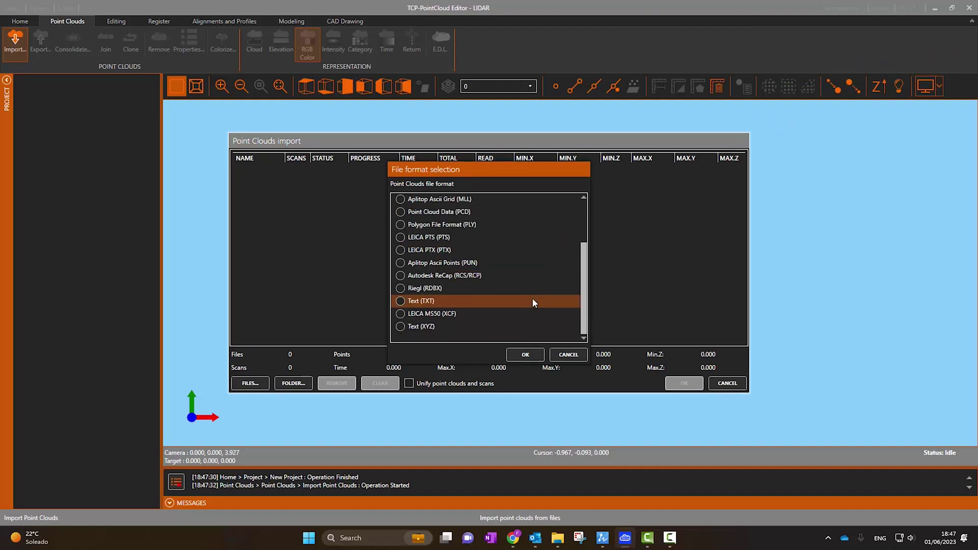
{"action": "left_click", "coordinate": [525, 357]}
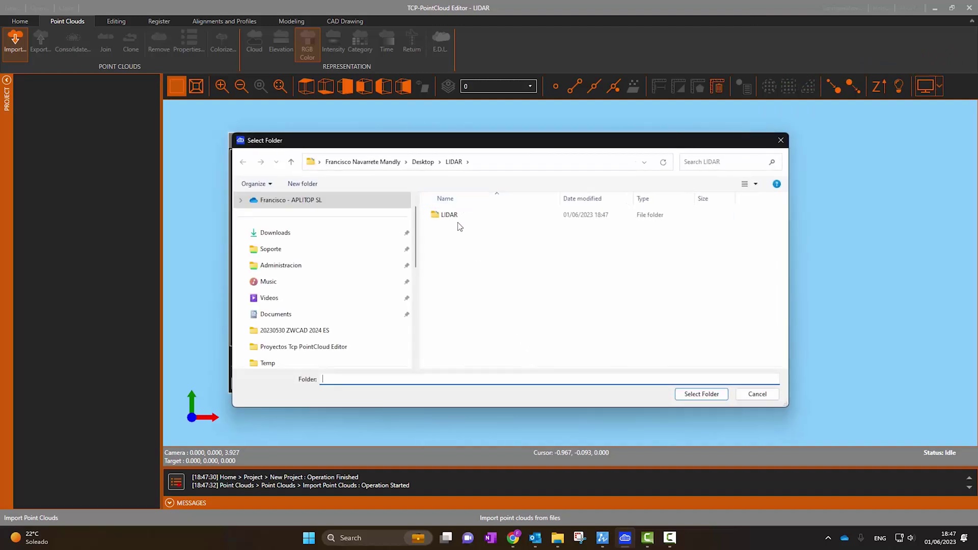
{"action": "left_click", "coordinate": [703, 395]}
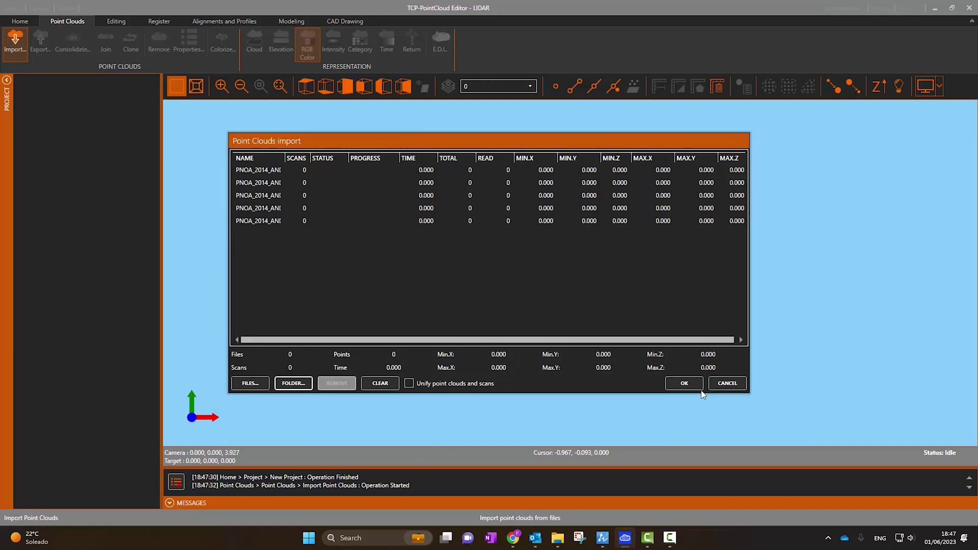
{"action": "left_click_drag", "start_coordinate": [285, 155], "coordinate": [364, 157]}
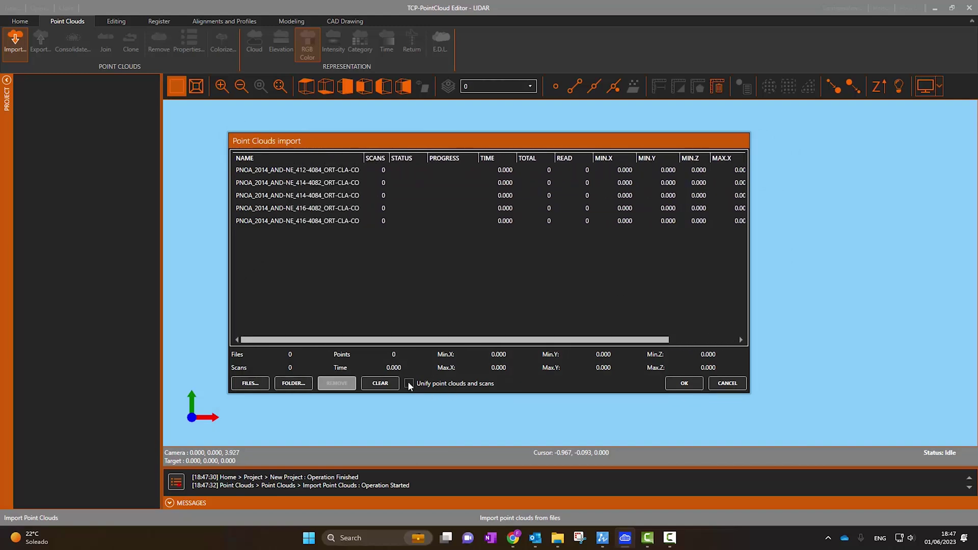
{"action": "left_click", "coordinate": [685, 384]}
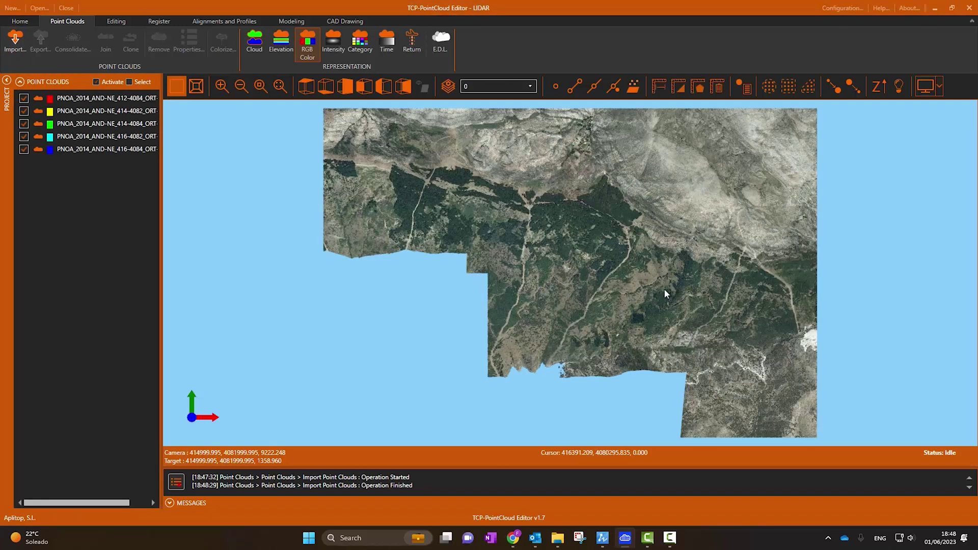
Orbit the five loaded clouds into a tilted perspective view of the mountain terrain.
{"action": "mouse_move", "coordinate": [664, 289]}
{"action": "middle_mouse_down"}
{"action": "mouse_move", "coordinate": [768, 149]}
{"action": "mouse_move", "coordinate": [779, 118]}
{"action": "mouse_move", "coordinate": [767, 148]}
{"action": "middle_mouse_up"}
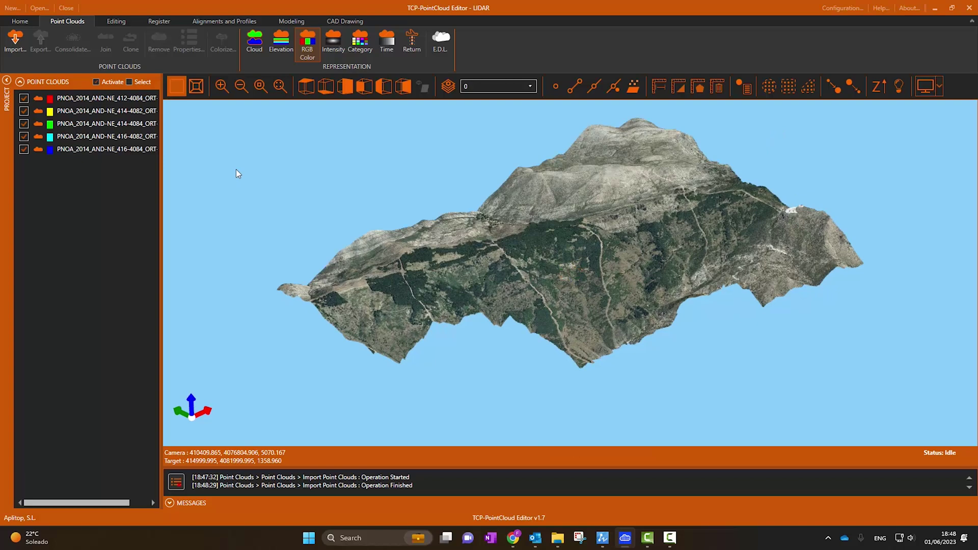
{"action": "left_click", "coordinate": [141, 83]}
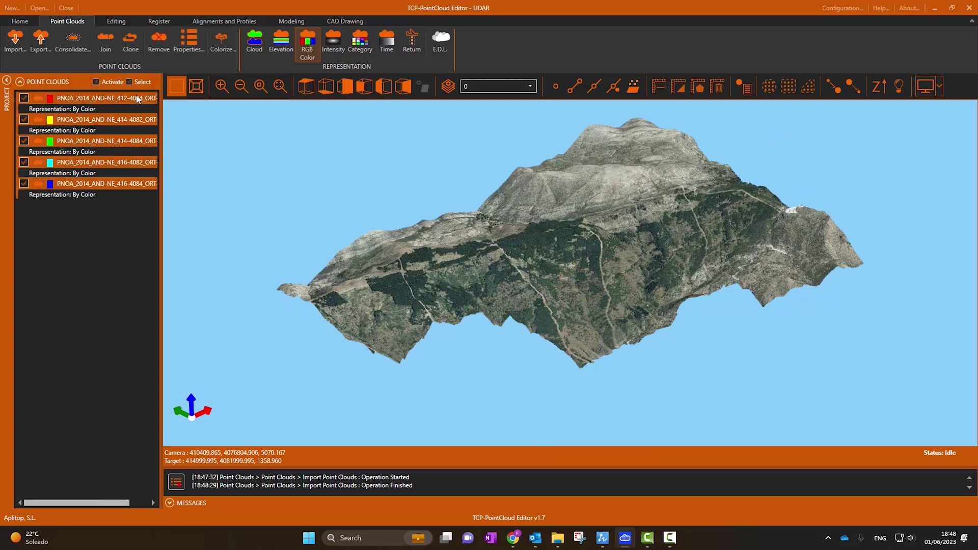
{"action": "right_click", "coordinate": [137, 97]}
{"action": "left_click", "coordinate": [184, 255]}
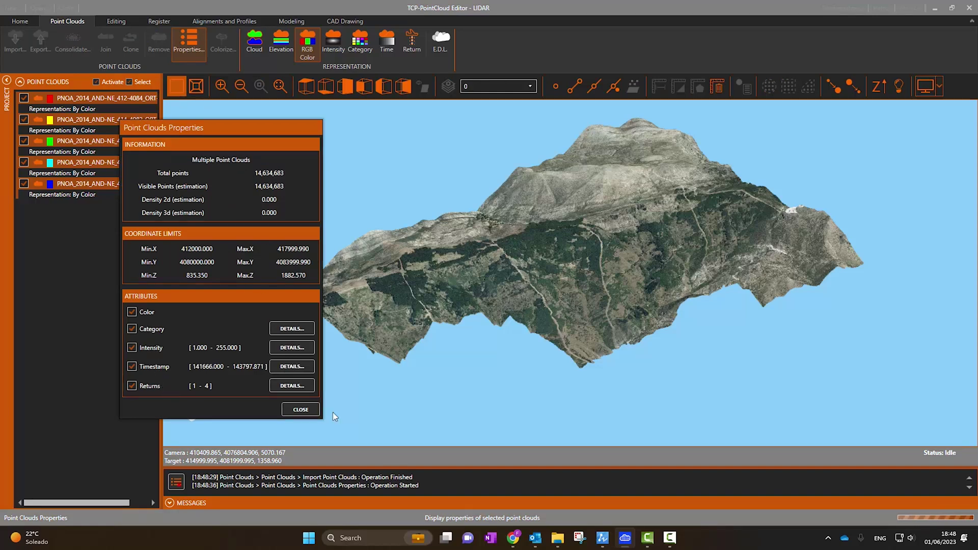
{"action": "left_click", "coordinate": [301, 409]}
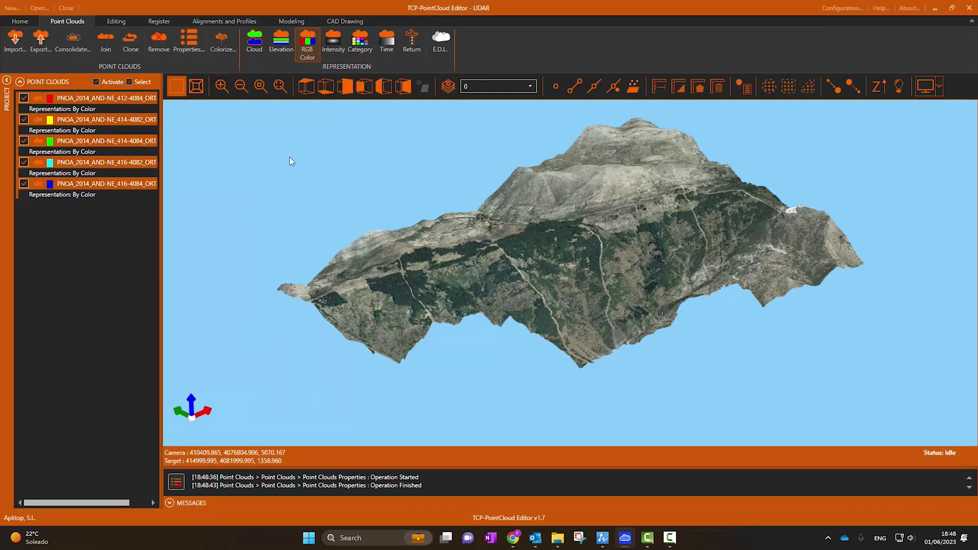
Try intensity, category, acquisition-time and return-type colourings on the clouds.
{"action": "left_click", "coordinate": [334, 42]}
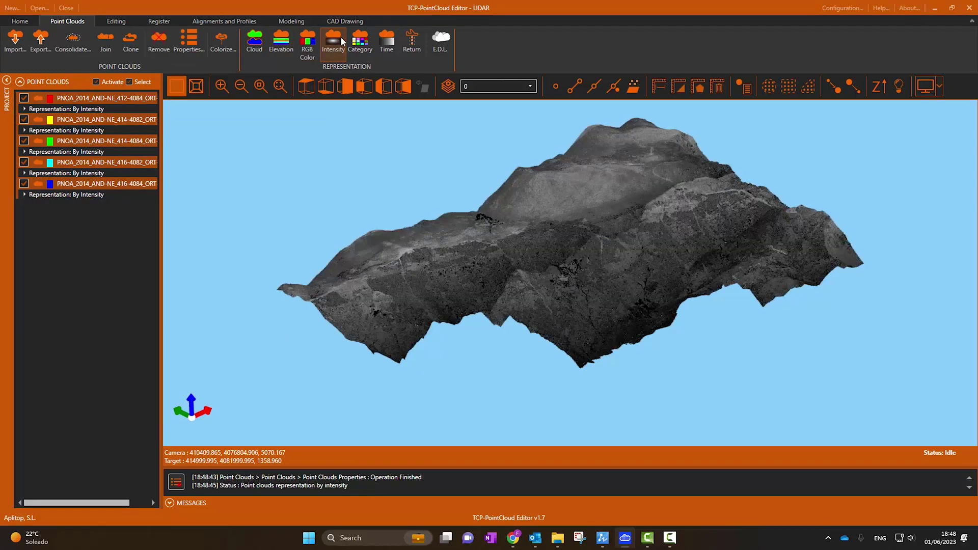
{"action": "left_click", "coordinate": [360, 42]}
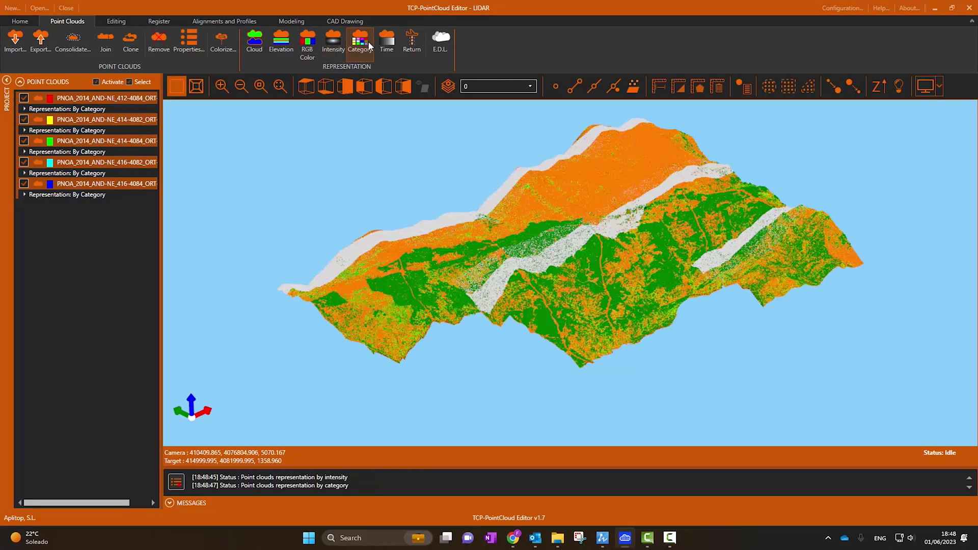
{"action": "left_click", "coordinate": [385, 42]}
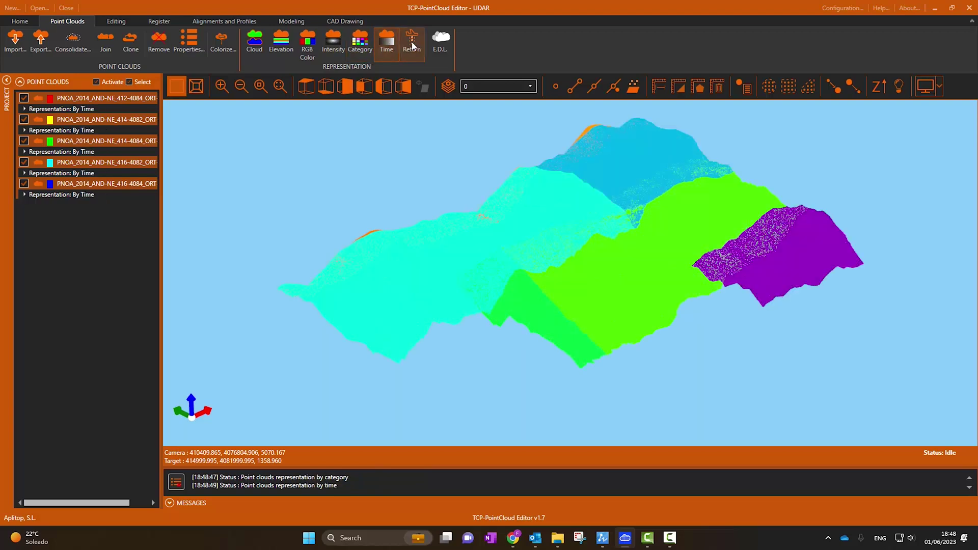
{"action": "left_click", "coordinate": [412, 45]}
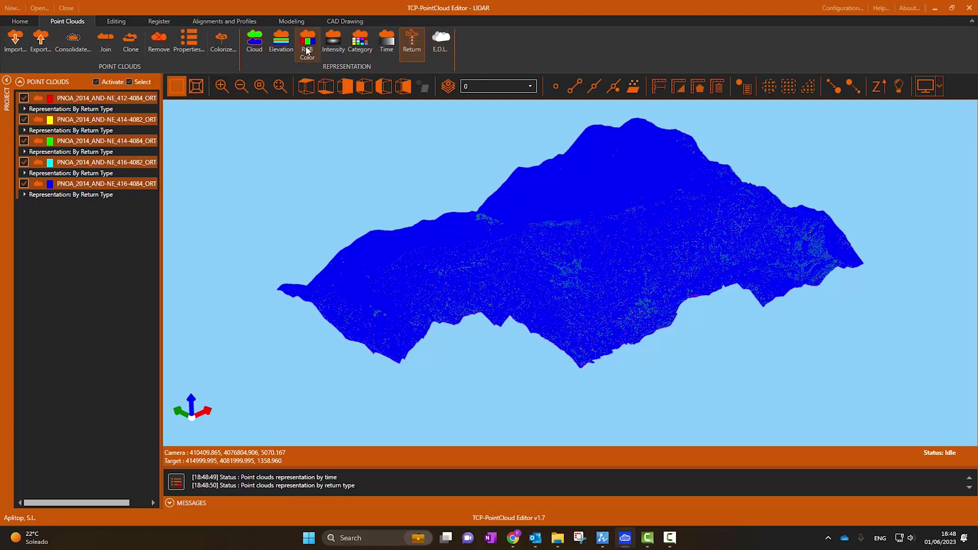
Colour the clouds by elevation, then by RGB imagery, and orbit to a low oblique view.
{"action": "left_click", "coordinate": [281, 43]}
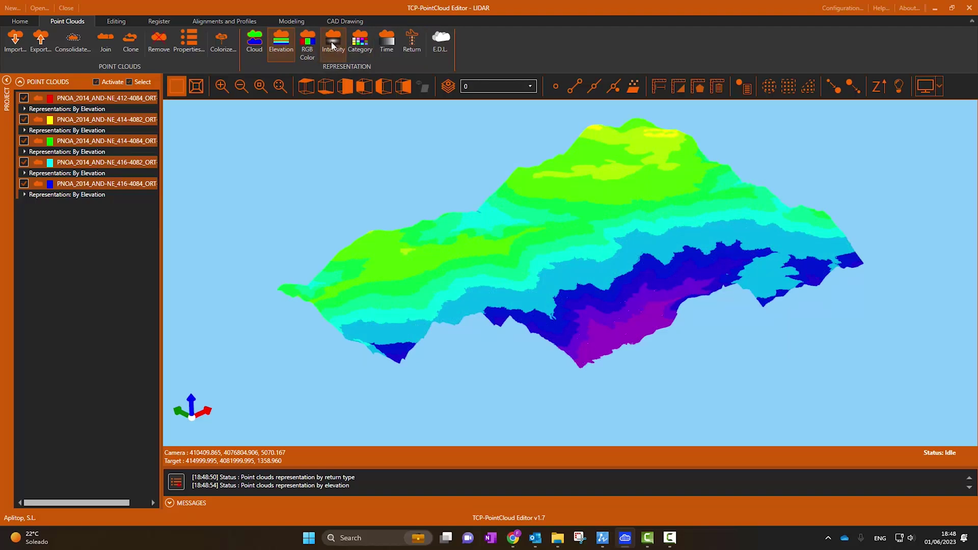
{"action": "left_click", "coordinate": [307, 44]}
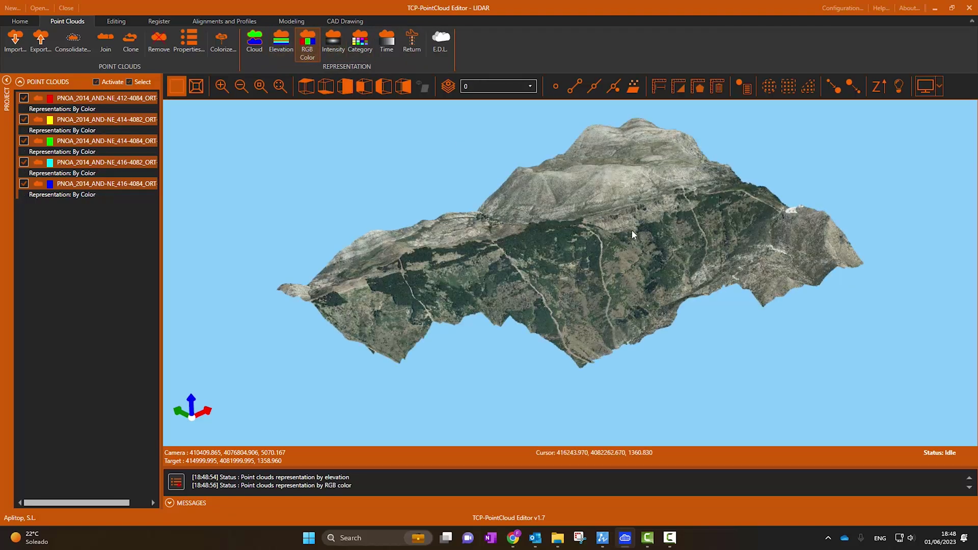
{"action": "scroll", "coordinate": [633, 230], "scroll_direction": "up", "scroll_amount": 2}
{"action": "scroll", "coordinate": [628, 347], "scroll_direction": "up", "scroll_amount": 3}
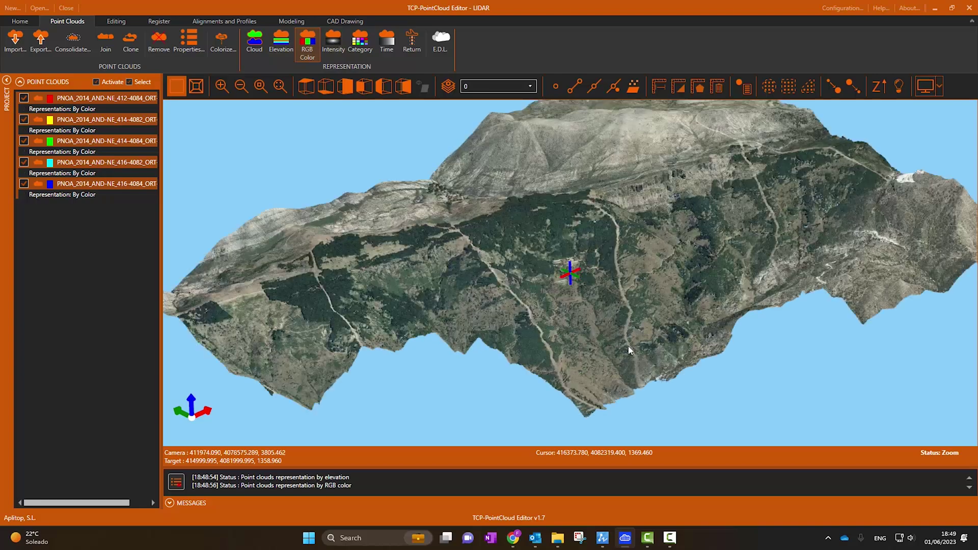
{"action": "scroll", "coordinate": [638, 339], "scroll_direction": "up", "scroll_amount": 3}
{"action": "left_click_drag", "start_coordinate": [638, 338], "coordinate": [593, 233]}
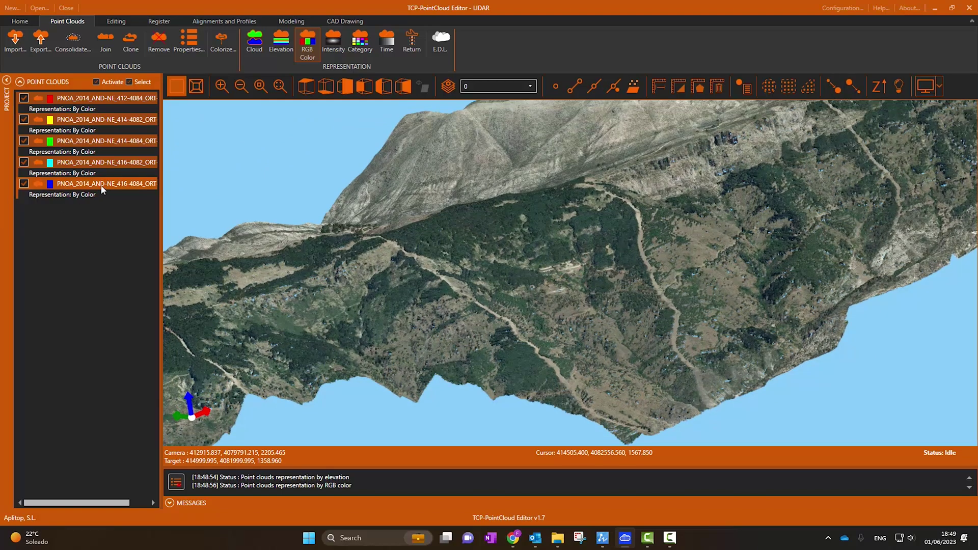
Export the clouds with Join Points Cloud enabled, in .RCS format, as lidar1.
{"action": "left_click", "coordinate": [40, 40]}
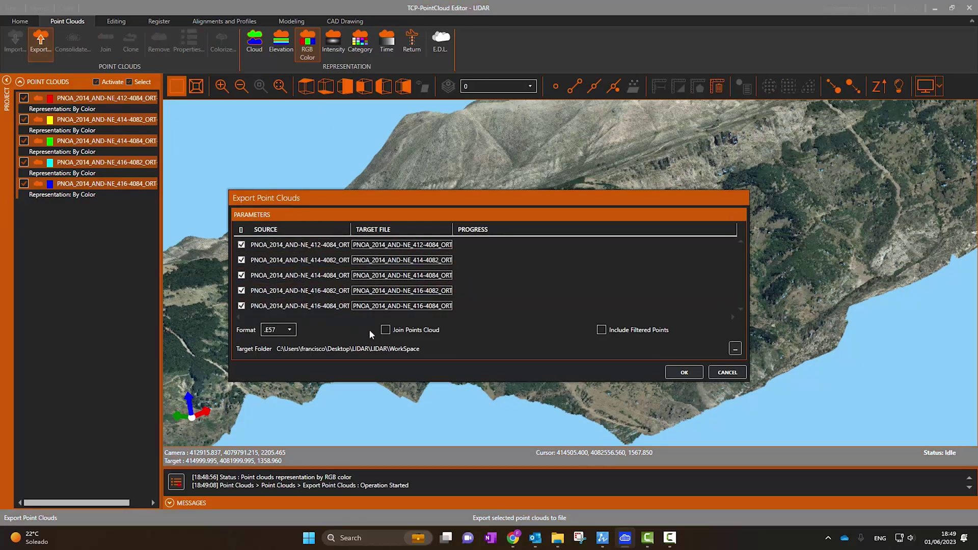
{"action": "left_click", "coordinate": [385, 330]}
{"action": "left_click", "coordinate": [279, 329]}
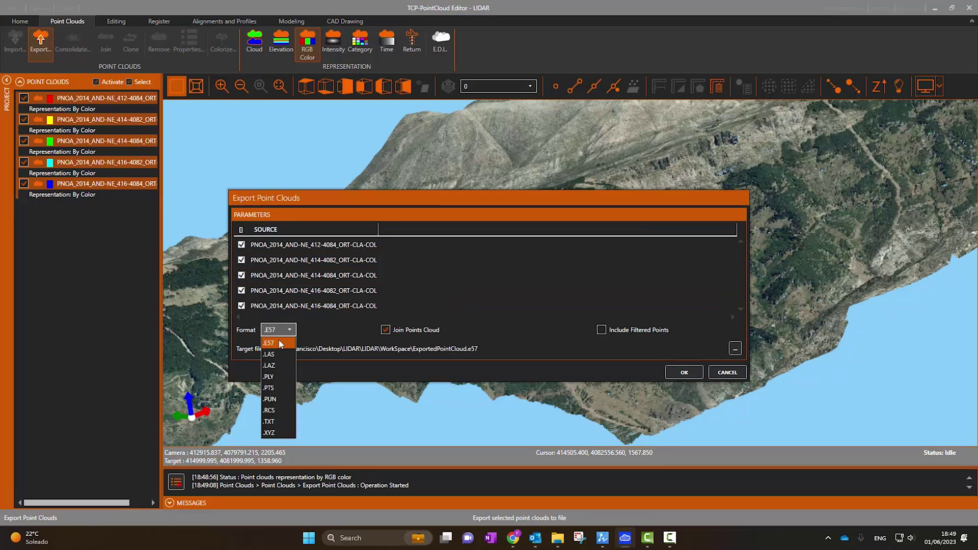
{"action": "left_click", "coordinate": [270, 410]}
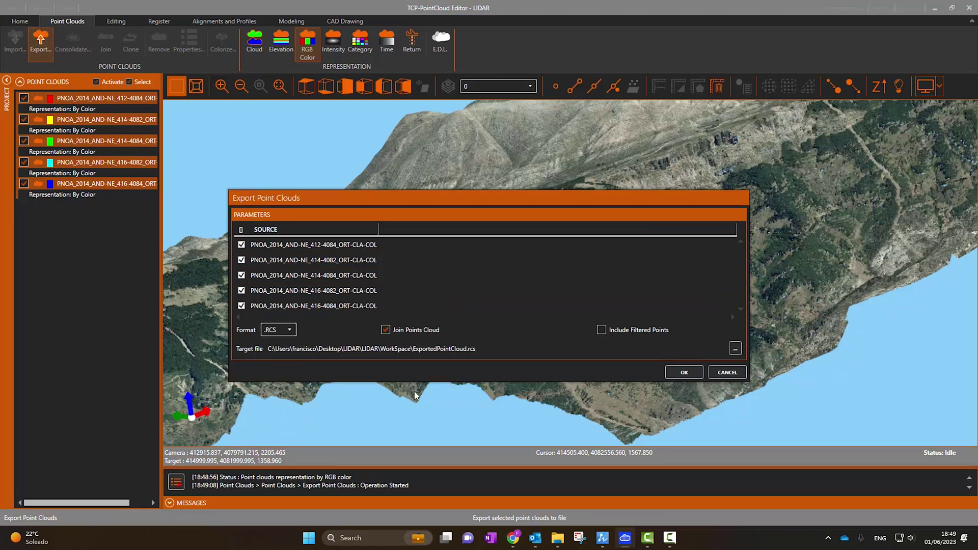
{"action": "left_click", "coordinate": [734, 349]}
{"action": "type", "text": "lida"}
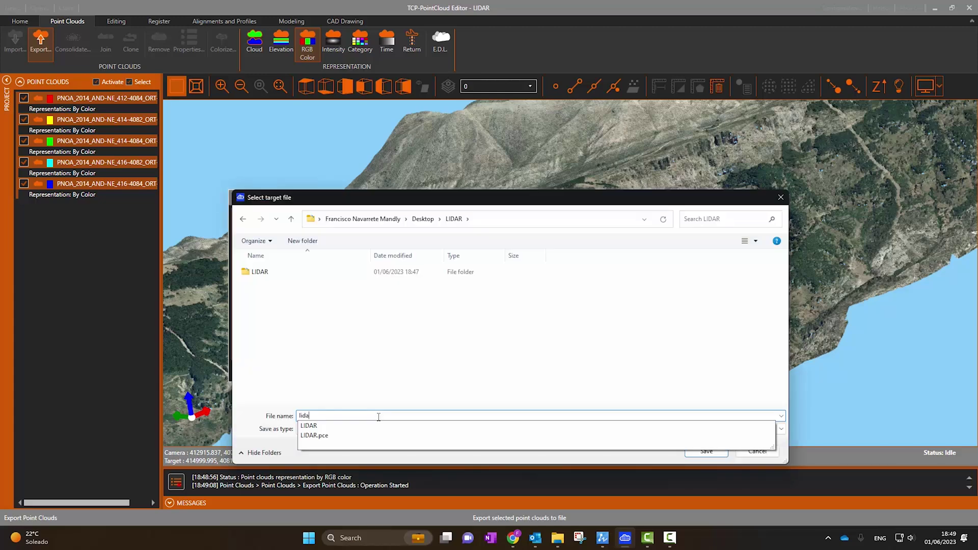
{"action": "type", "text": "r1"}
{"action": "key", "text": "Return"}
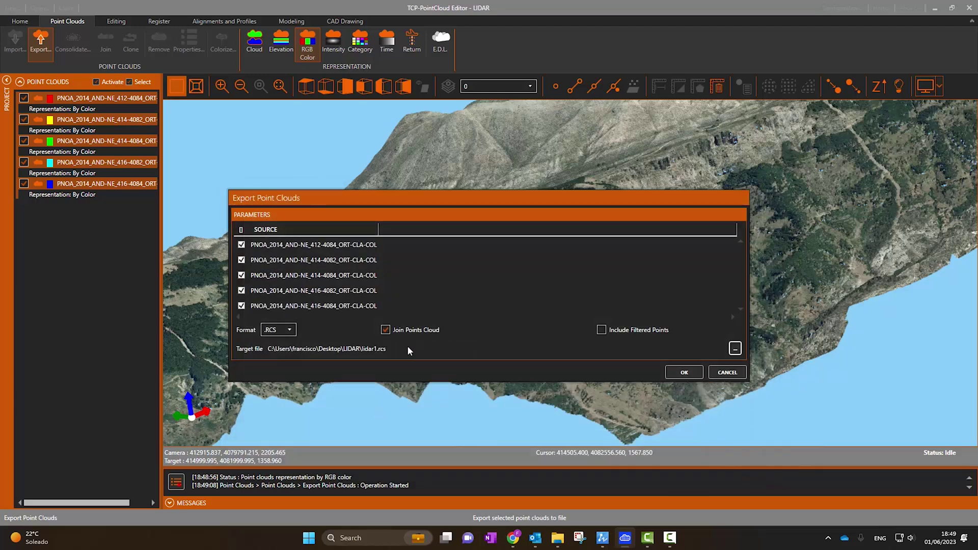
{"action": "left_click", "coordinate": [684, 373]}
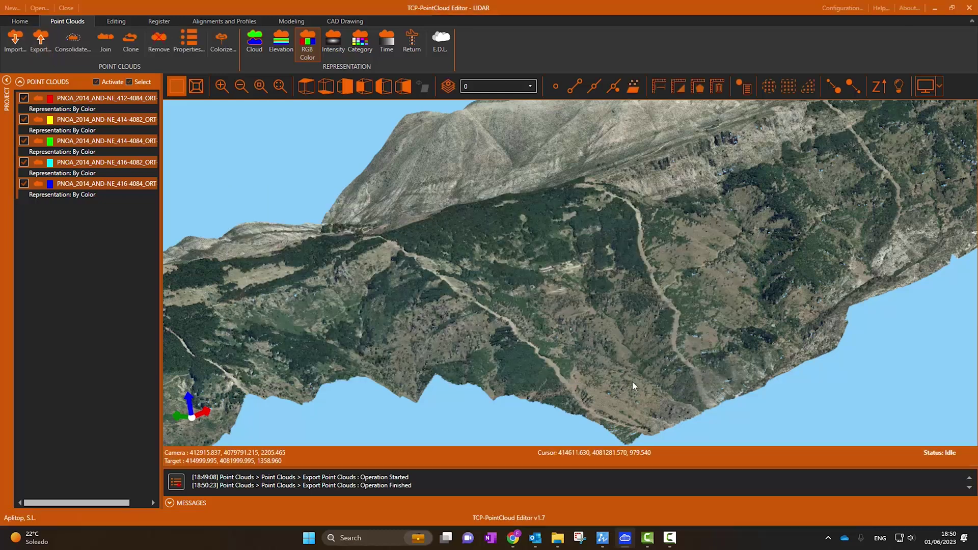
Attach lidar1.rcs as a point cloud at insertion point 0,0,0 with scale 1.
{"action": "left_click", "coordinate": [603, 539]}
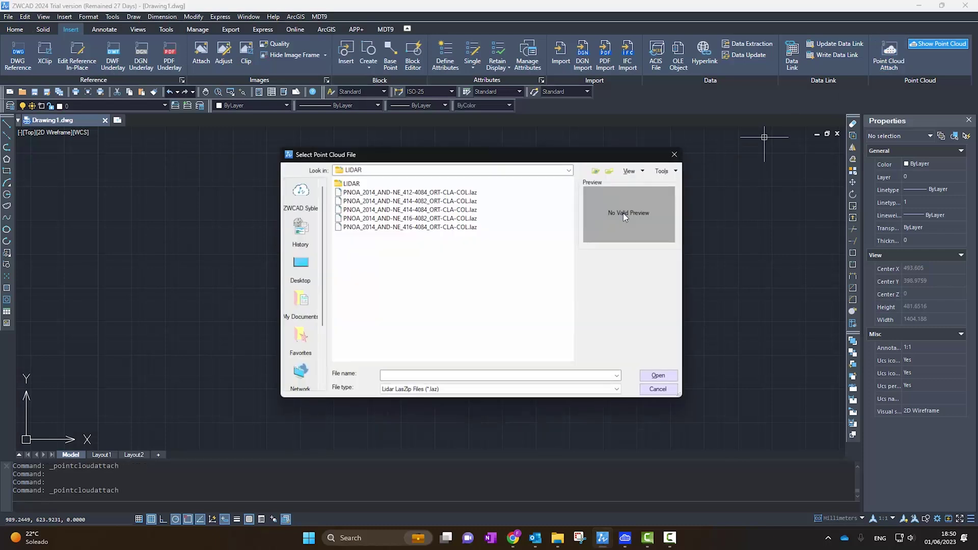
{"action": "left_click", "coordinate": [481, 388]}
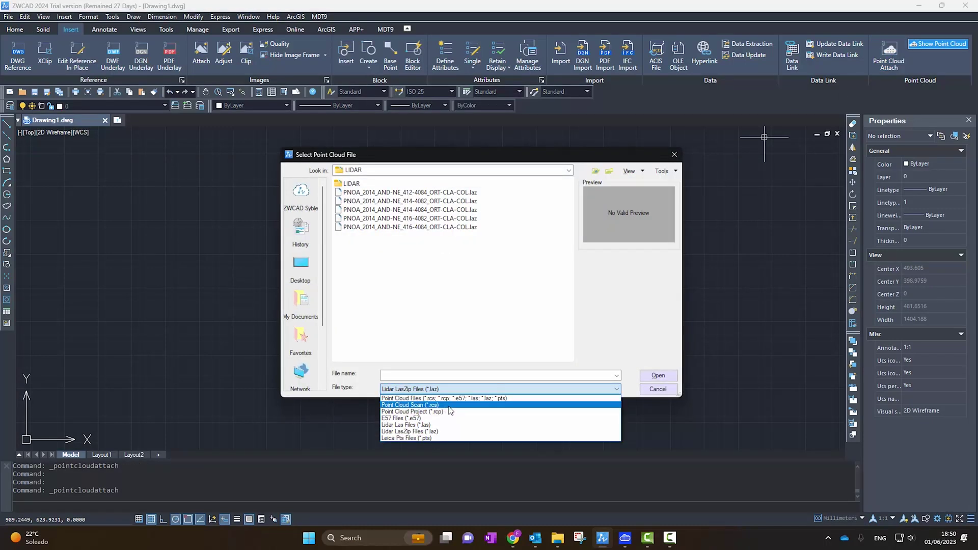
{"action": "left_click", "coordinate": [450, 411]}
{"action": "double_click", "coordinate": [364, 192]}
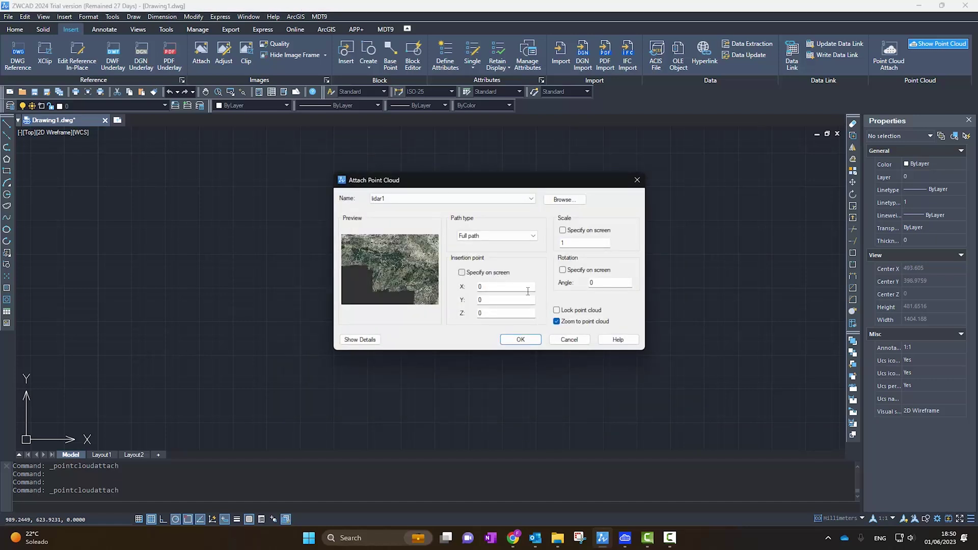
{"action": "left_click", "coordinate": [521, 340]}
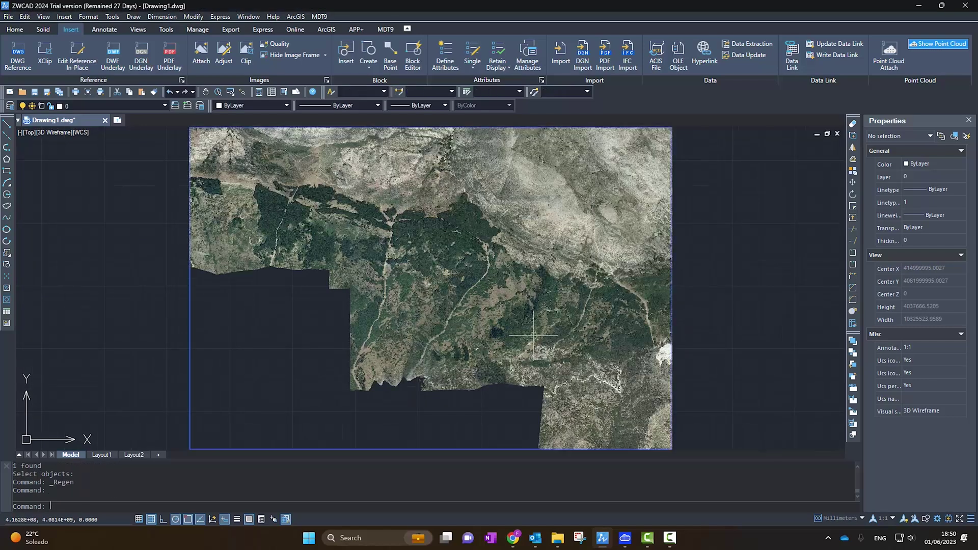
Deselect the point cloud and open the View menu's navigation commands.
{"action": "key", "text": "Escape"}
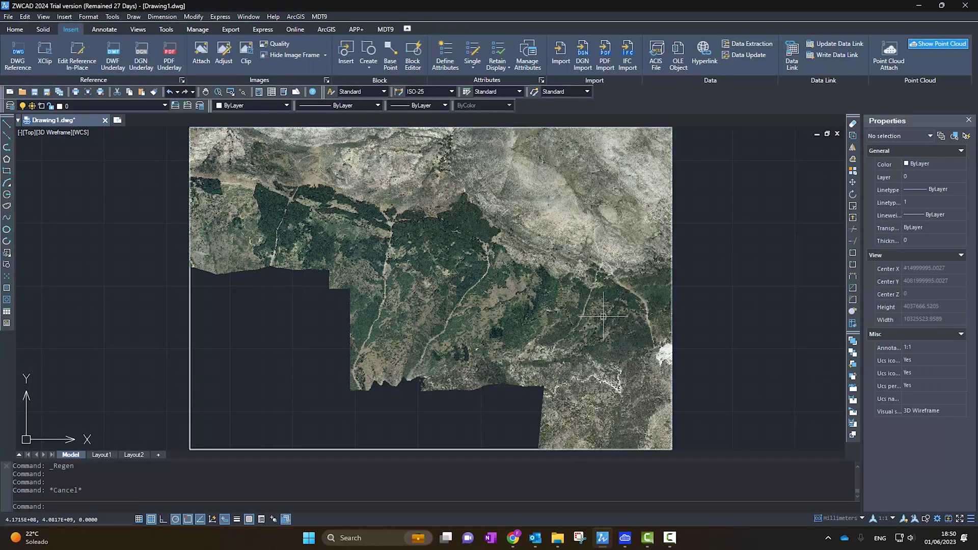
{"action": "left_click", "coordinate": [44, 17]}
{"action": "mouse_move", "coordinate": [63, 91]}
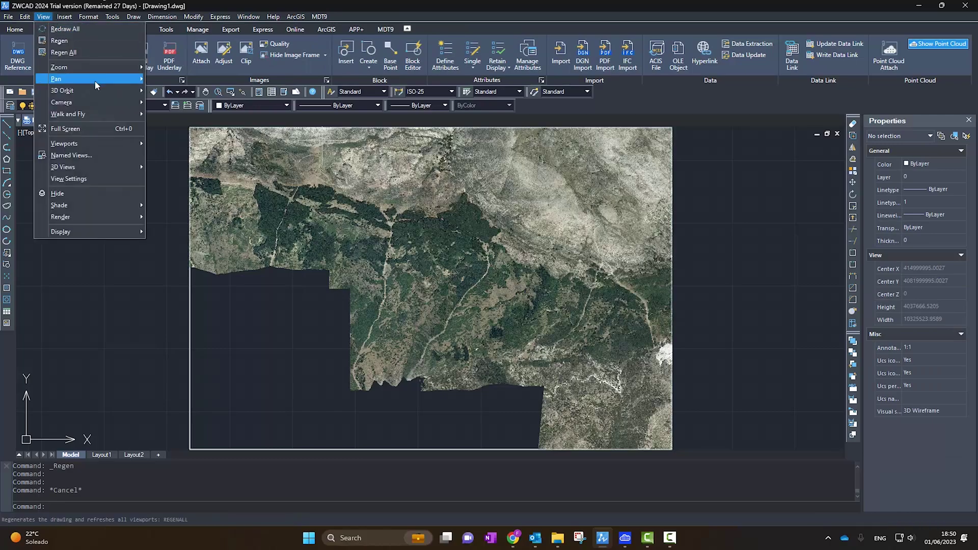